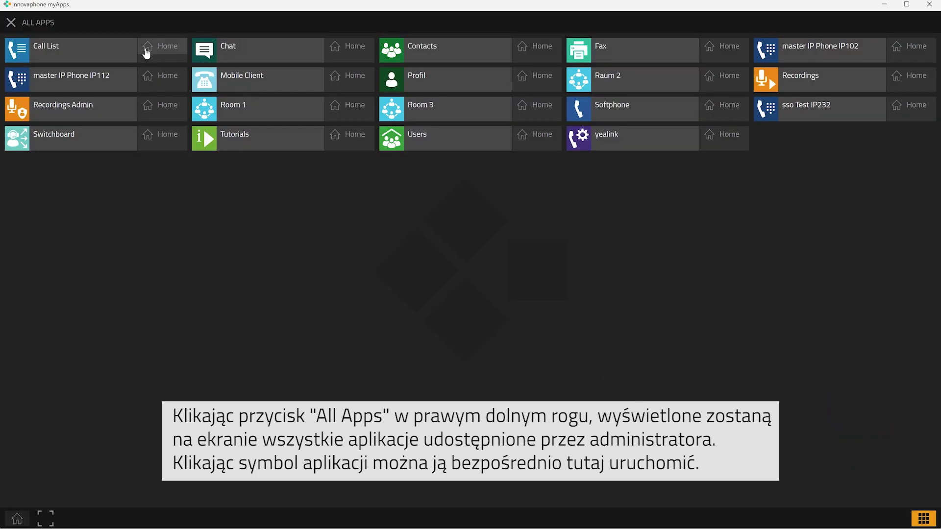
Add Call List, master IP Phone IP112, Switchboard, Room 1, Chat, Users, Softphone and Fax to the home screen and return there.
{"action": "left_click", "coordinate": [147, 51]}
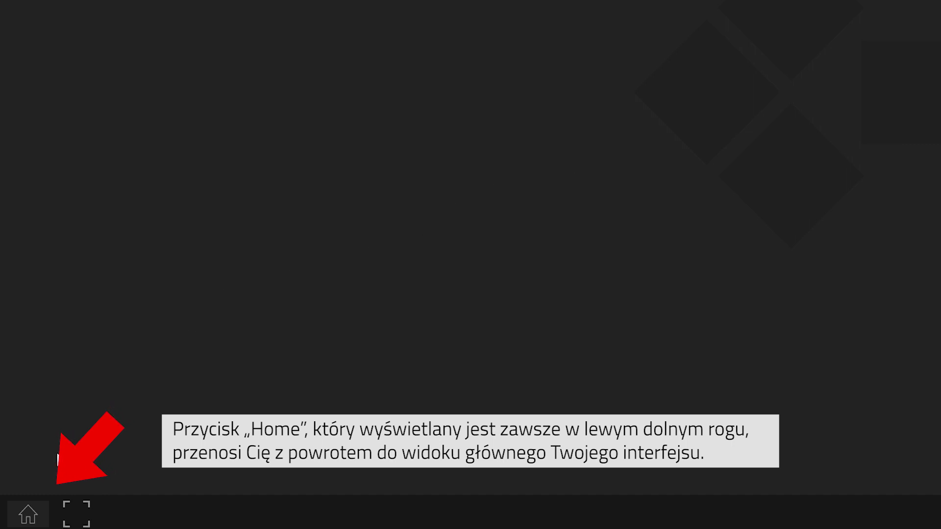
{"action": "left_click", "coordinate": [26, 519]}
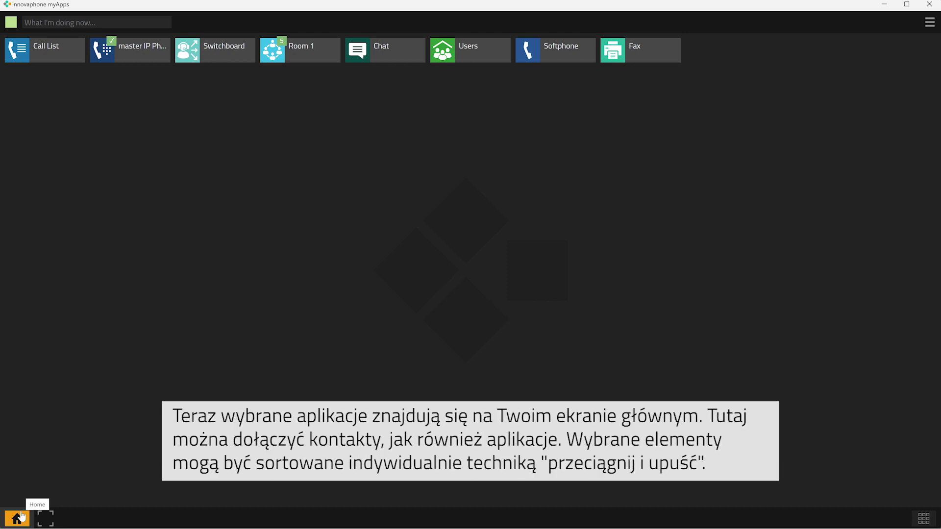
Add six contacts from the Users app to the home screen and close the app.
{"action": "left_click", "coordinate": [483, 57]}
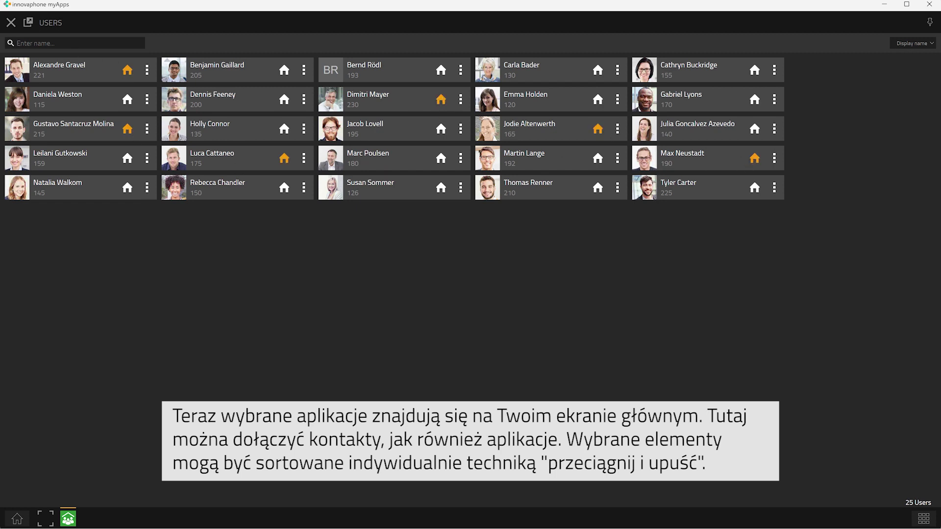
{"action": "left_click", "coordinate": [11, 25]}
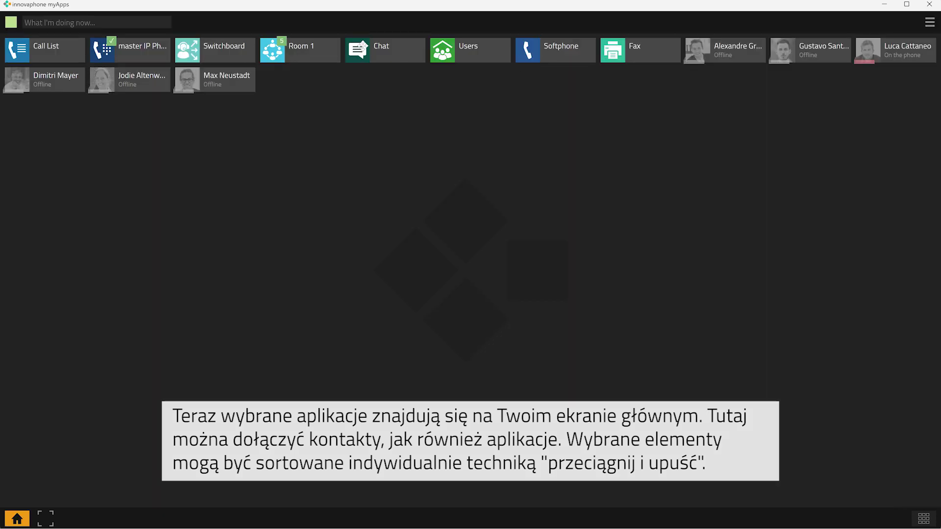
Rearrange the home screen apps in the order Chat, Softphone, Call List, Room 1, master IP Phone, Fax, Switchboard, Users.
{"action": "left_click_drag", "start_coordinate": [363, 45], "coordinate": [57, 49]}
{"action": "left_click_drag", "start_coordinate": [529, 49], "coordinate": [222, 64]}
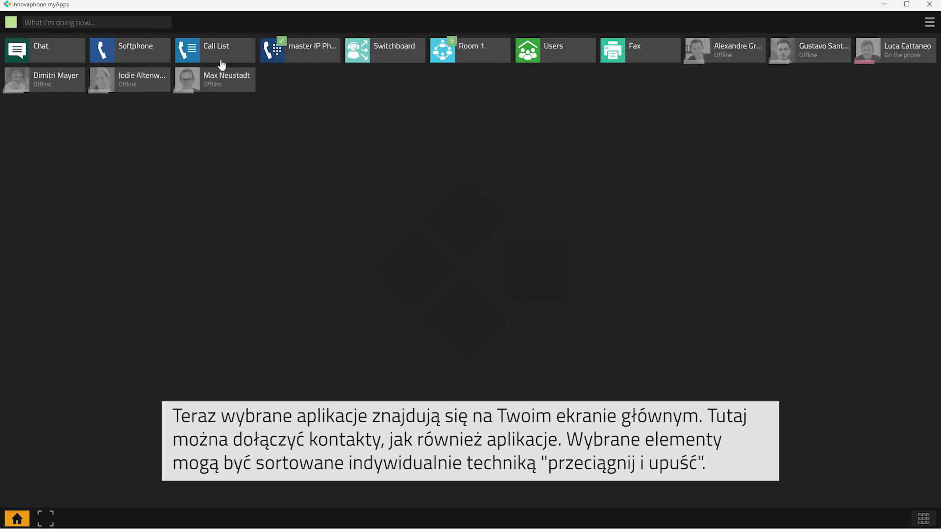
{"action": "left_click_drag", "start_coordinate": [448, 66], "coordinate": [374, 65]}
{"action": "left_click_drag", "start_coordinate": [599, 64], "coordinate": [460, 59]}
Create a new home screen group by moving the last contact below the other elements, and name the group contacts.
{"action": "left_click_drag", "start_coordinate": [225, 83], "coordinate": [220, 133]}
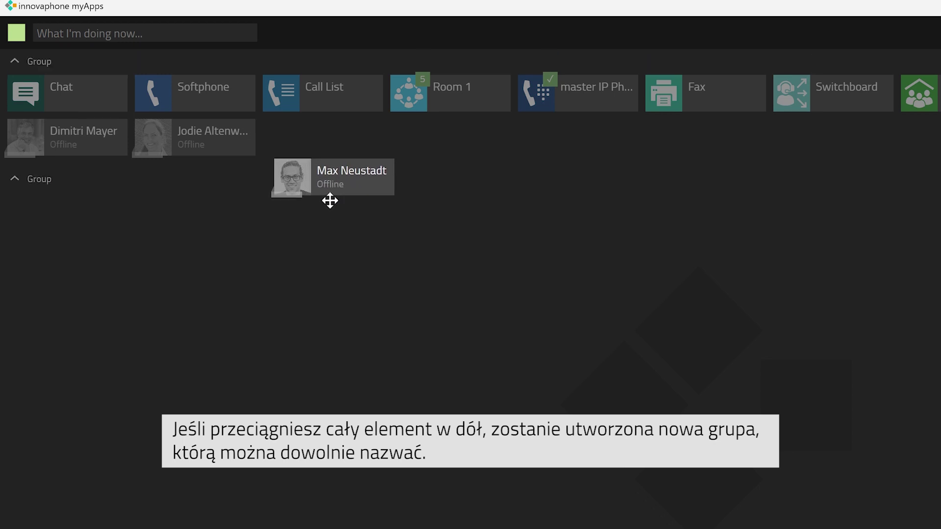
{"action": "left_click_drag", "start_coordinate": [330, 200], "coordinate": [323, 253]}
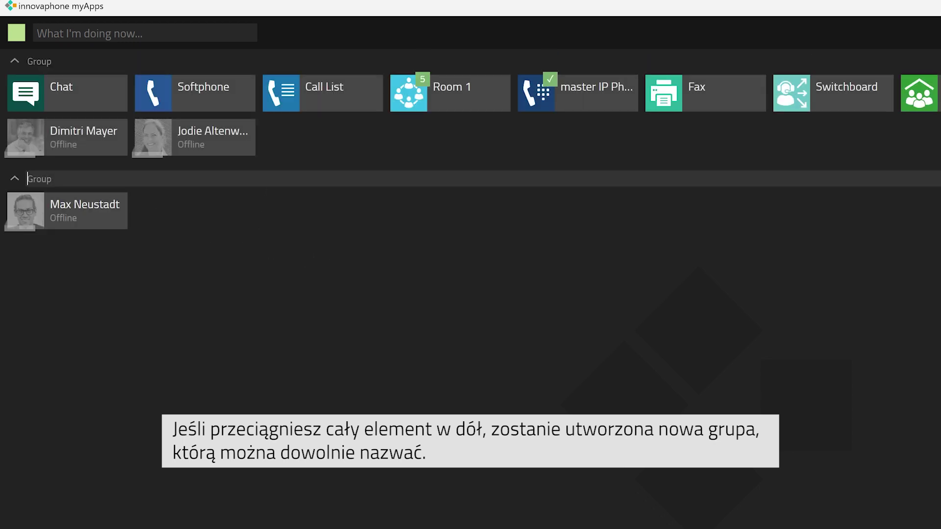
{"action": "type", "text": "ontacts"}
{"action": "key", "text": "Return"}
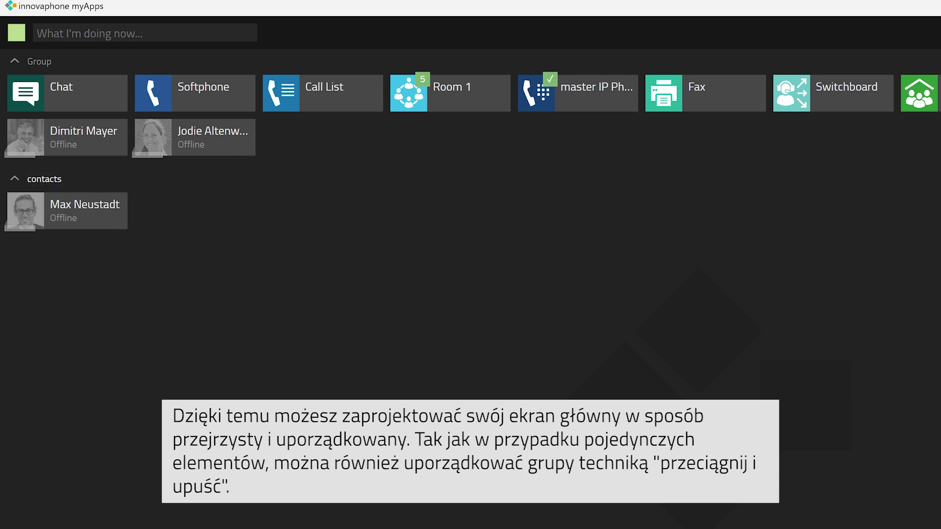
Move the other five contacts into the contacts group and try reordering the groups on the home screen.
{"action": "left_click_drag", "start_coordinate": [108, 148], "coordinate": [185, 212]}
{"action": "left_click_drag", "start_coordinate": [64, 137], "coordinate": [314, 164]}
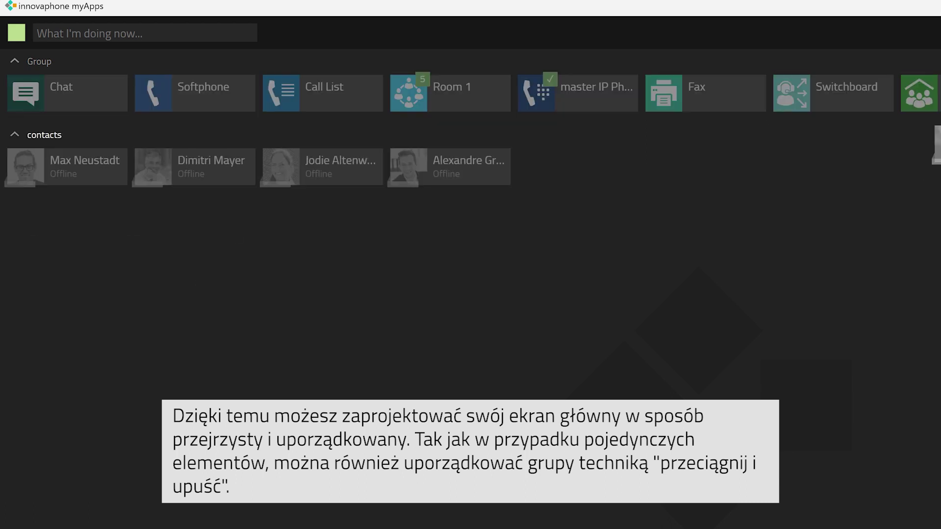
{"action": "left_click_drag", "start_coordinate": [583, 100], "coordinate": [572, 107]}
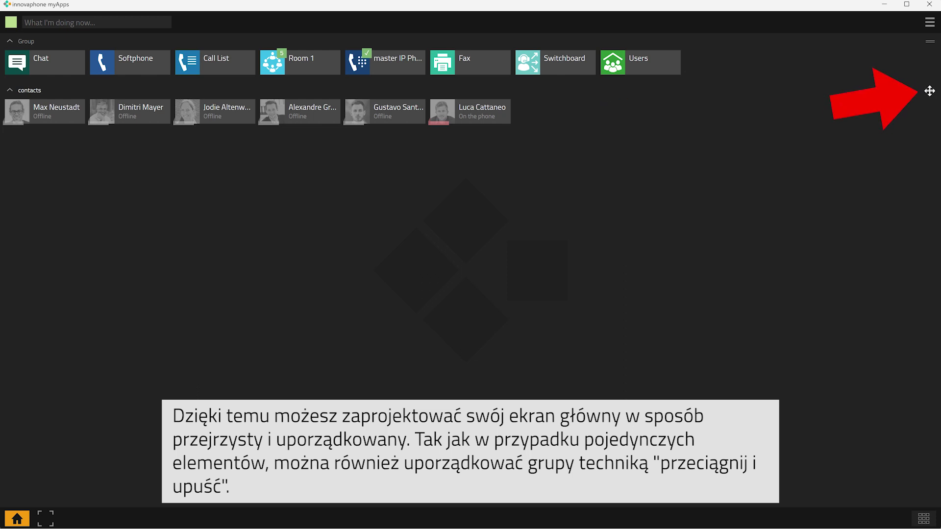
{"action": "left_click_drag", "start_coordinate": [929, 91], "coordinate": [924, 117]}
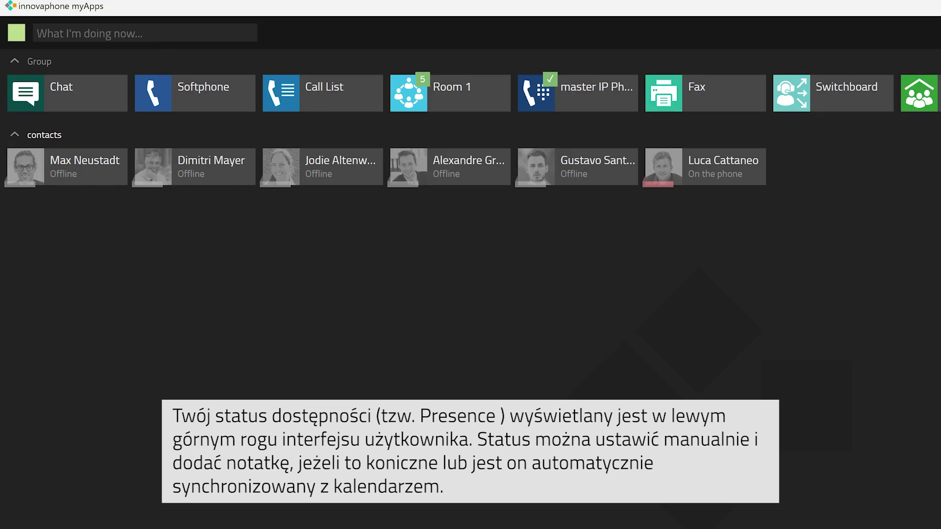
Set the own presence status to Busy.
{"action": "left_click", "coordinate": [20, 36]}
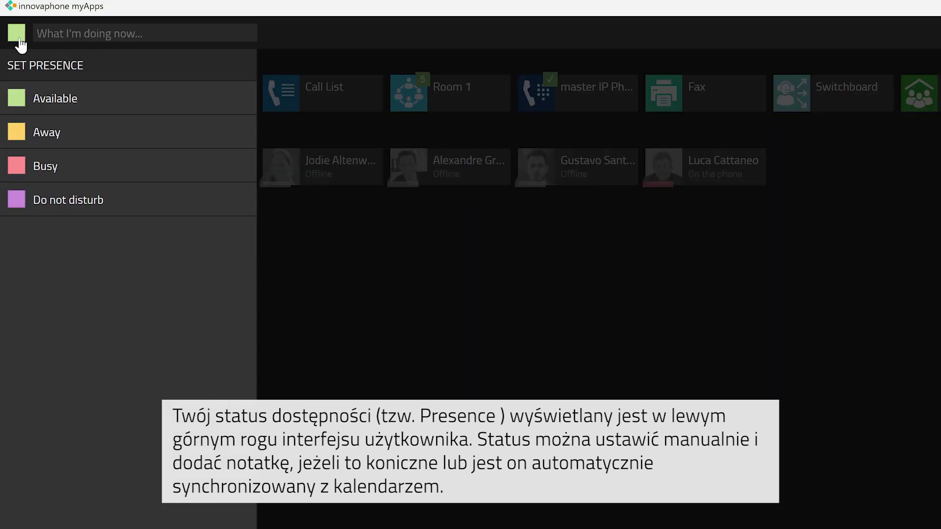
{"action": "left_click", "coordinate": [48, 167]}
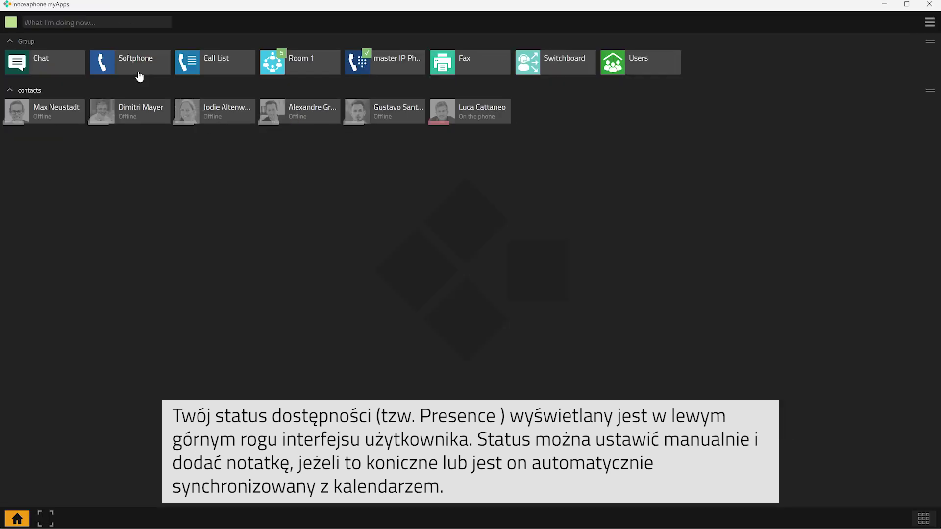
Launch Softphone and Chat from the home screen and switch between the two open apps, ending on Chat.
{"action": "left_click", "coordinate": [139, 76]}
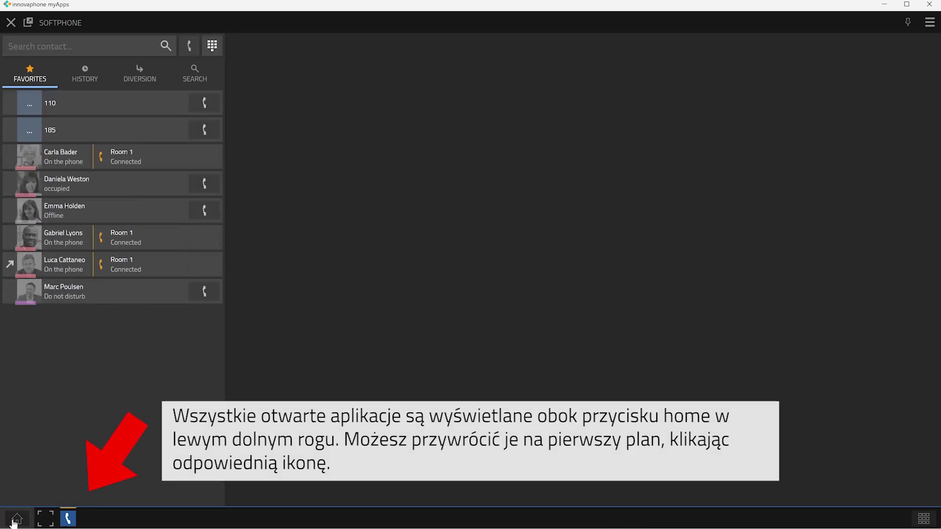
{"action": "left_click", "coordinate": [15, 519]}
{"action": "left_click", "coordinate": [56, 71]}
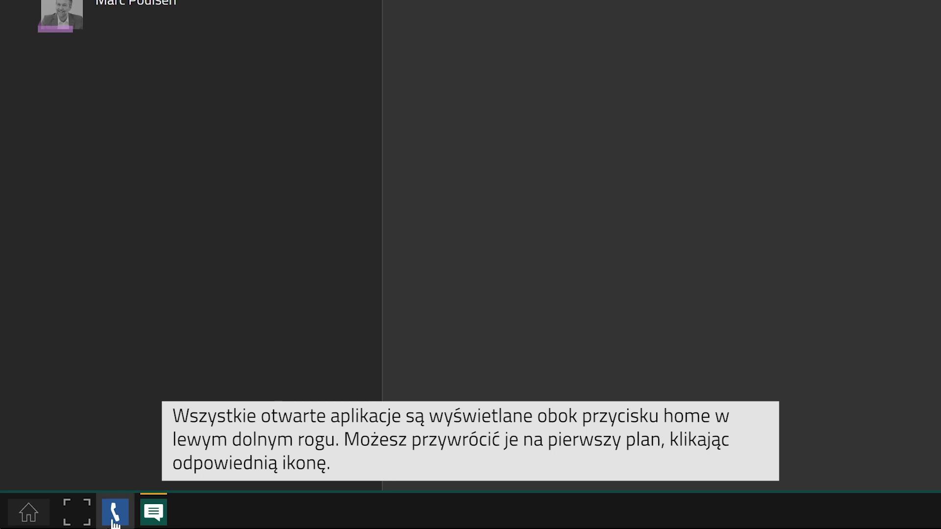
{"action": "left_click", "coordinate": [117, 516]}
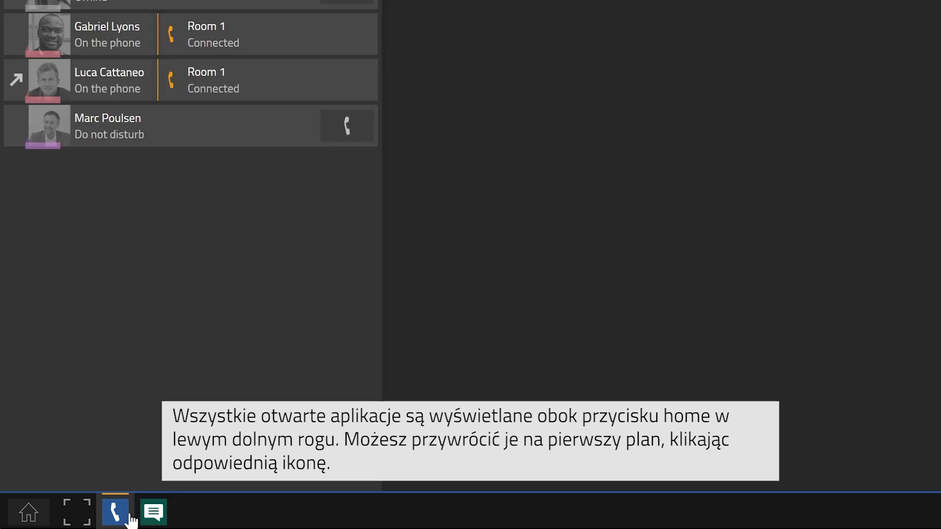
{"action": "left_click", "coordinate": [153, 512]}
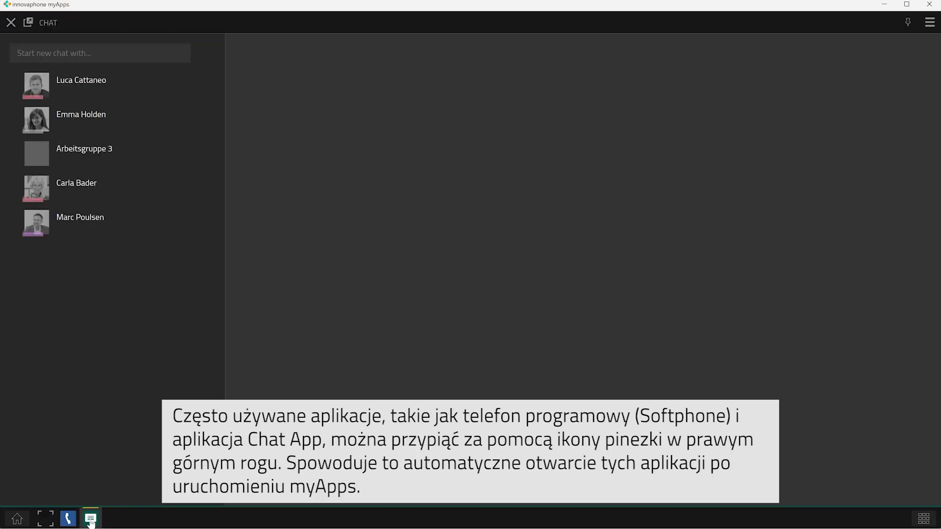
Bring Softphone to the foreground, place it in the App focus frame and take it out again.
{"action": "left_click", "coordinate": [69, 518]}
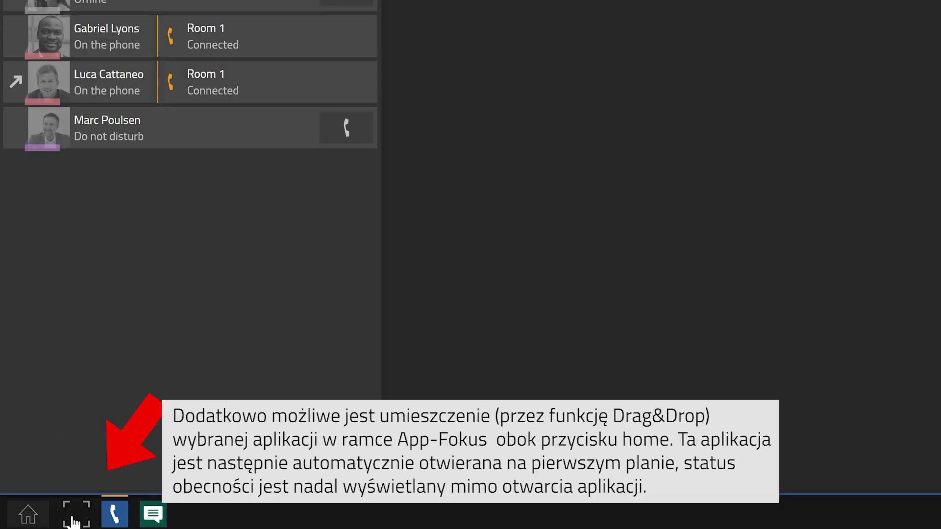
{"action": "left_click_drag", "start_coordinate": [122, 520], "coordinate": [88, 520]}
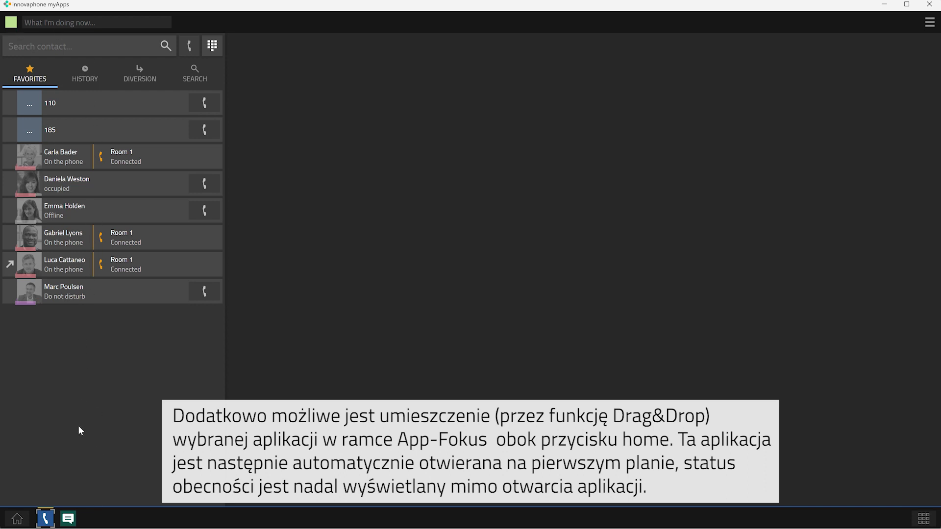
{"action": "left_click_drag", "start_coordinate": [56, 519], "coordinate": [54, 518]}
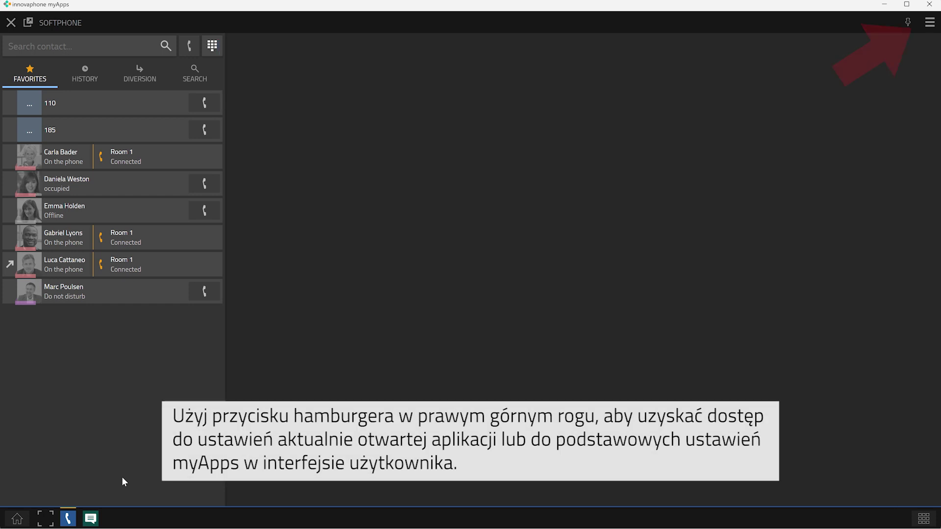
Return to the home screen and open the own account's profile for editing.
{"action": "left_click", "coordinate": [17, 519]}
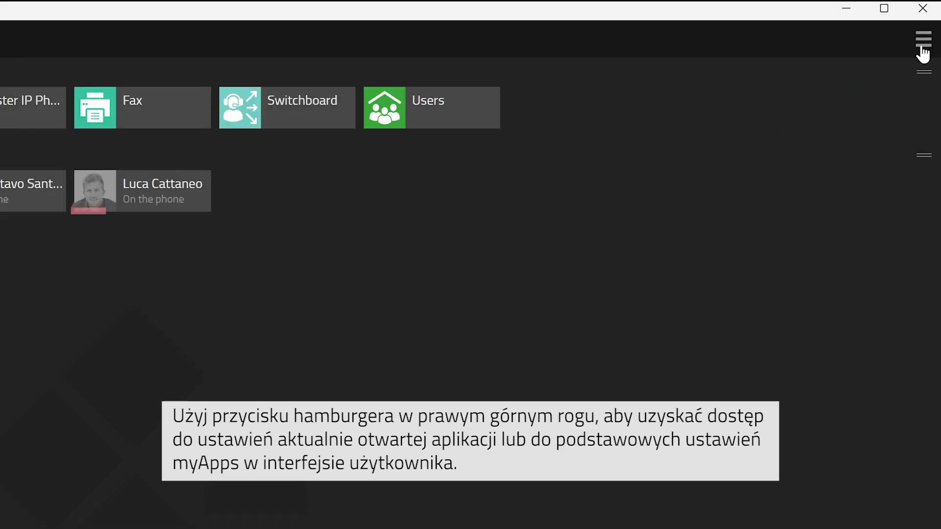
{"action": "left_click", "coordinate": [924, 40]}
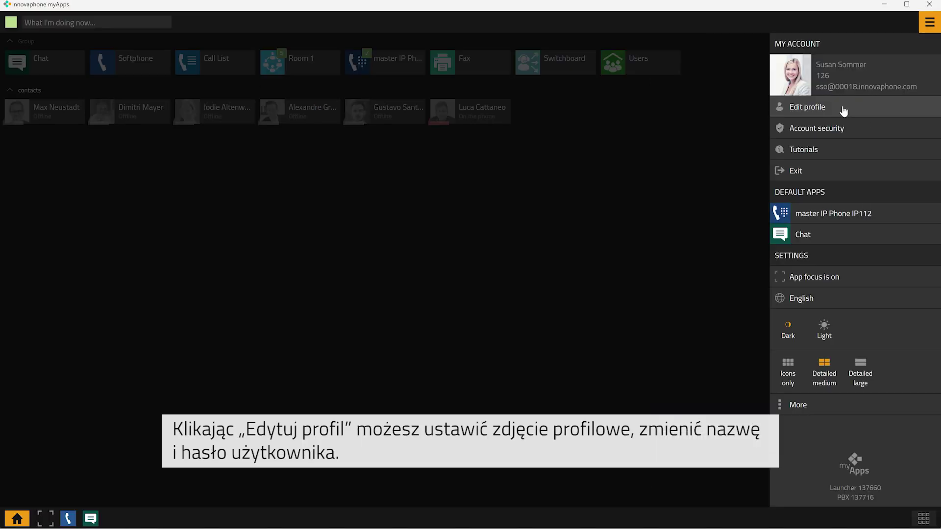
{"action": "left_click", "coordinate": [841, 106]}
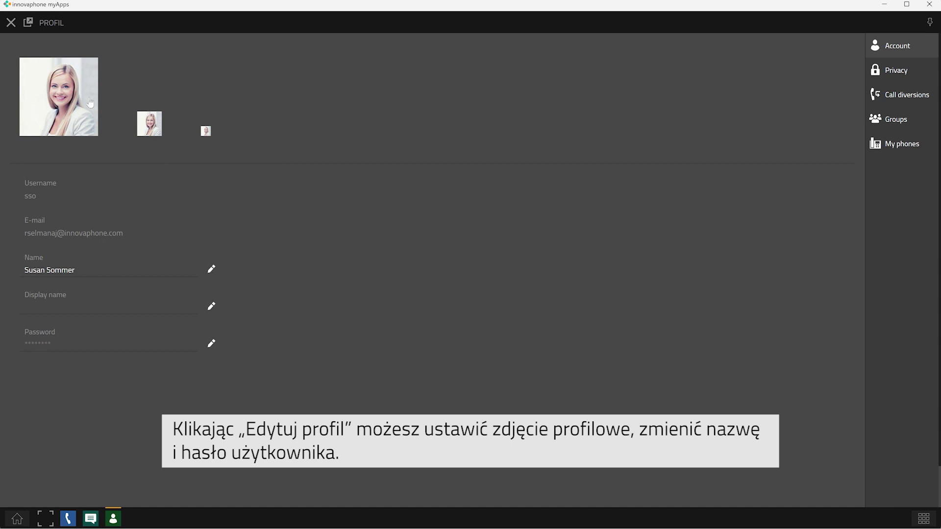
Open the profile picture, name and password for editing one after another and leave each without entering anything new.
{"action": "left_click", "coordinate": [68, 100]}
{"action": "left_click", "coordinate": [173, 47]}
{"action": "left_click", "coordinate": [211, 269]}
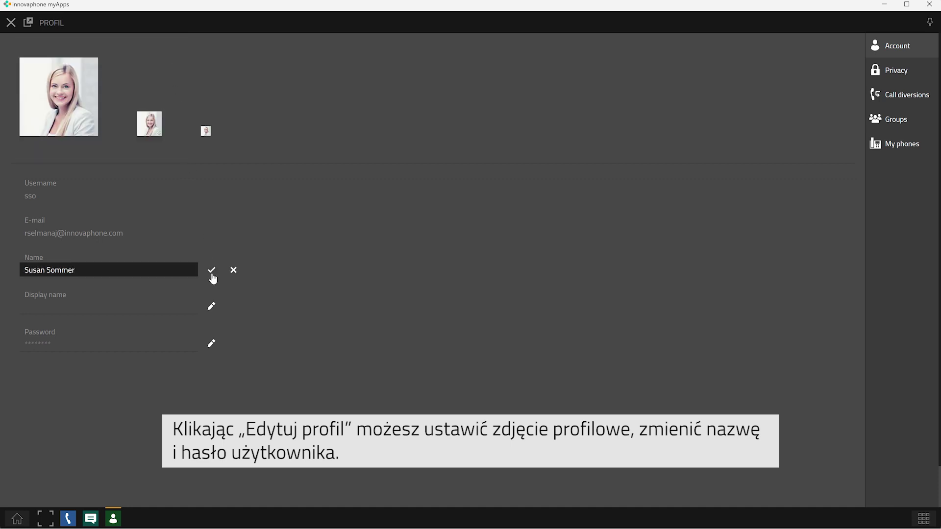
{"action": "left_click", "coordinate": [212, 270]}
{"action": "left_click", "coordinate": [211, 344]}
{"action": "left_click", "coordinate": [212, 345]}
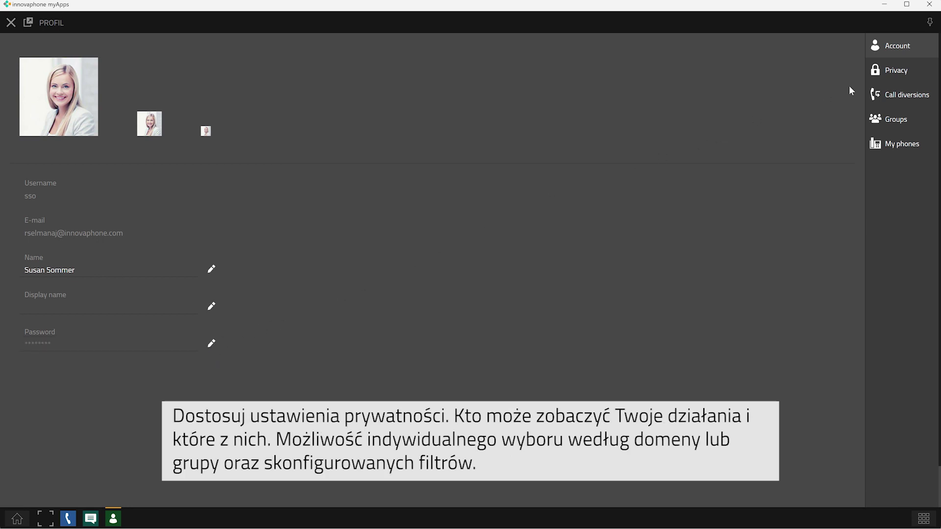
Review the profile's Privacy, Call diversions, Groups and My phones settings and close the profile.
{"action": "left_click", "coordinate": [908, 72]}
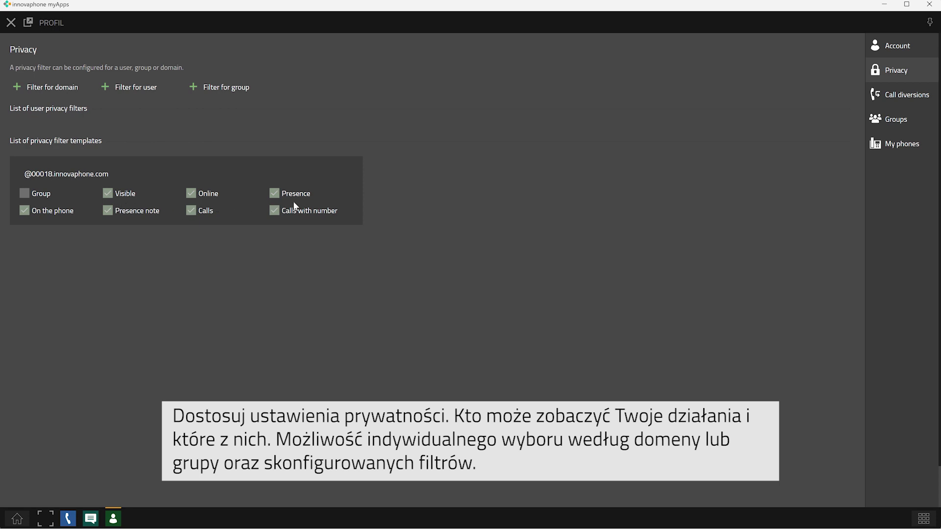
{"action": "left_click", "coordinate": [893, 94]}
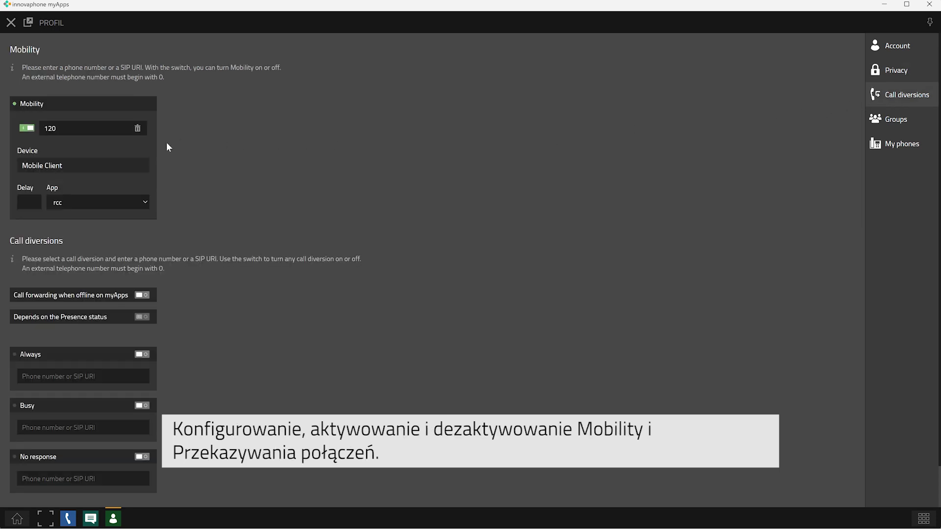
{"action": "scroll", "coordinate": [162, 149], "scroll_direction": "down", "scroll_amount": 1}
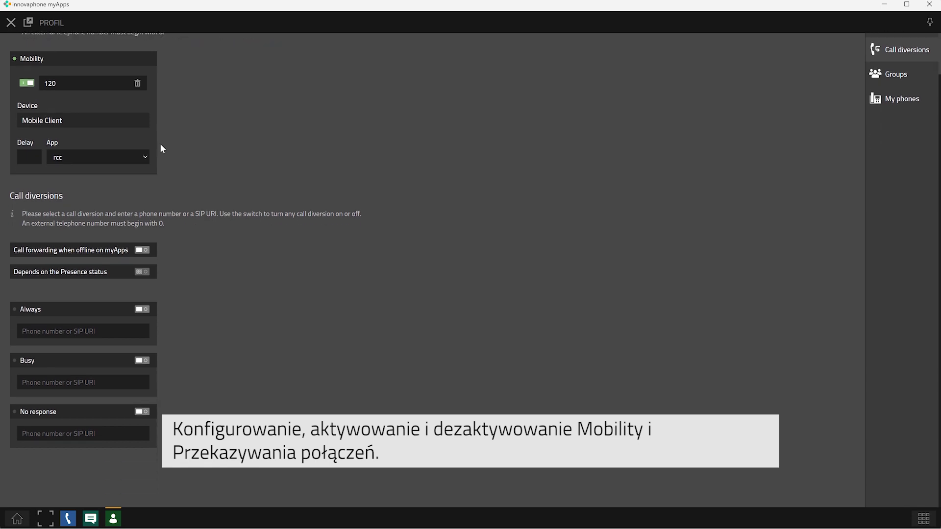
{"action": "scroll", "coordinate": [160, 146], "scroll_direction": "up", "scroll_amount": 1}
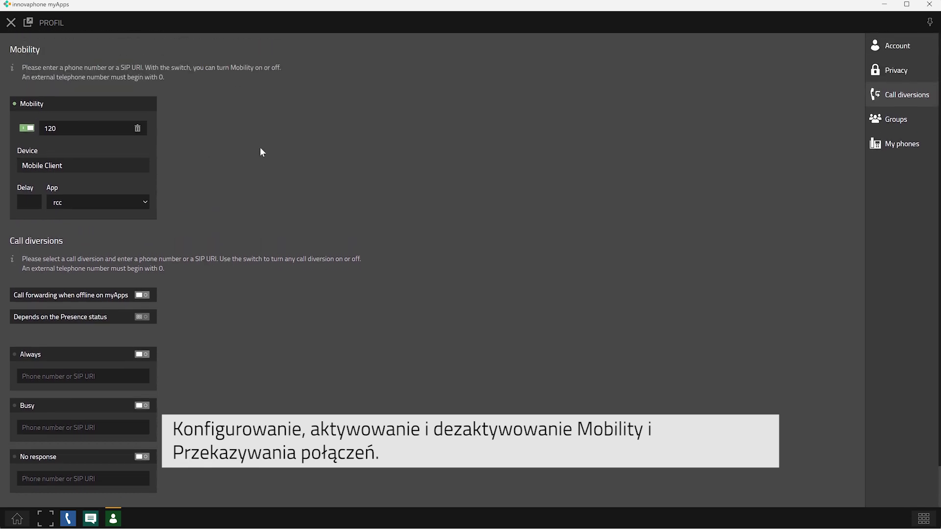
{"action": "left_click", "coordinate": [897, 125]}
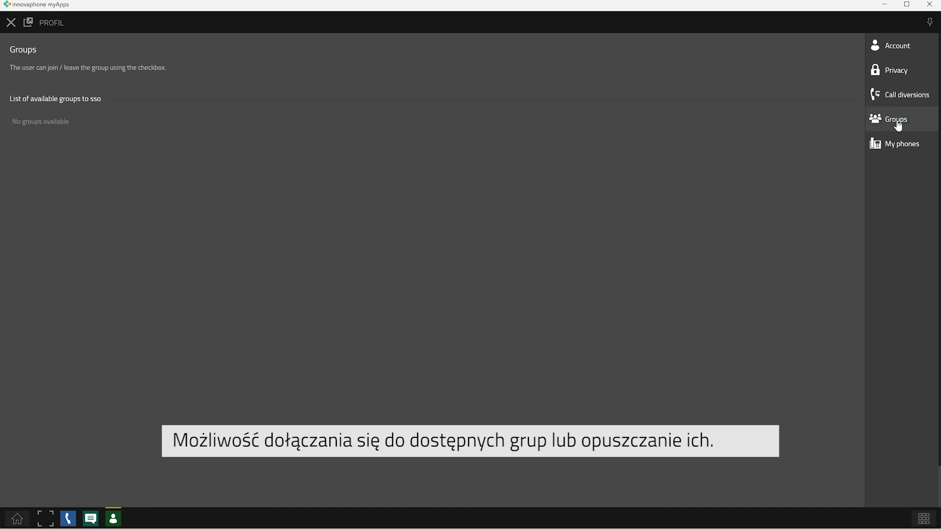
{"action": "left_click", "coordinate": [901, 154]}
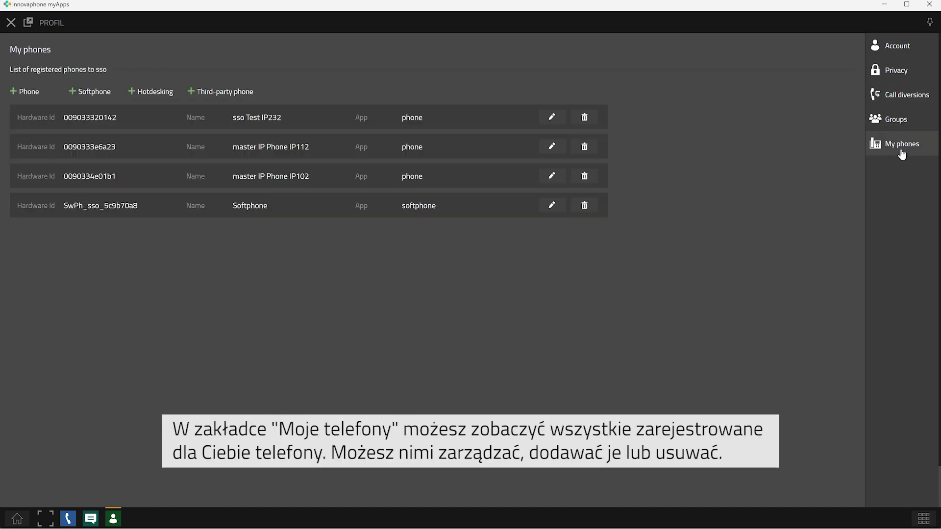
{"action": "left_click", "coordinate": [11, 23]}
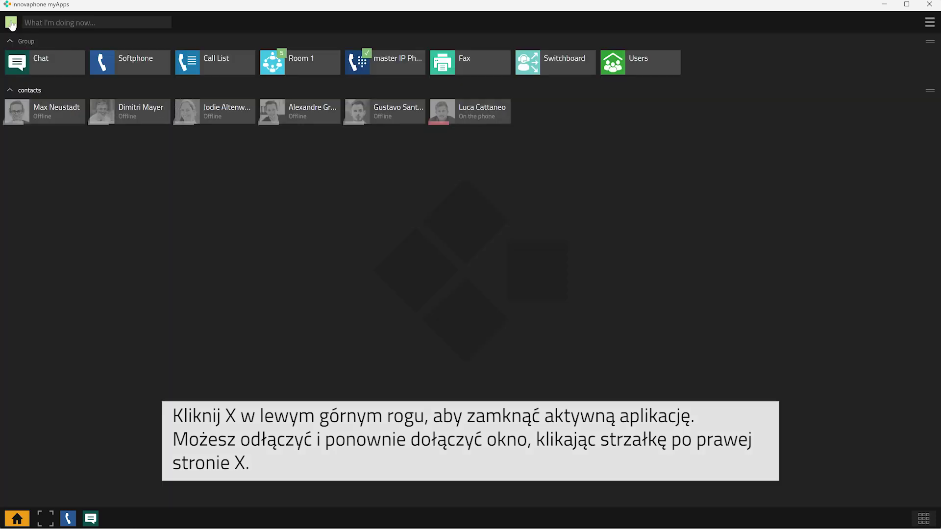
Bring Softphone to the foreground, detach it into its own window and reposition that window.
{"action": "left_click", "coordinate": [68, 518]}
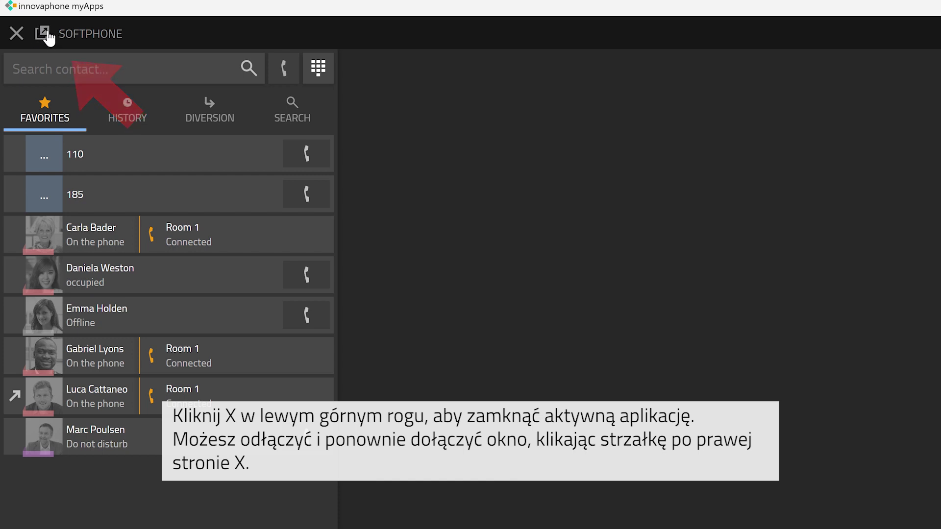
{"action": "left_click", "coordinate": [43, 34]}
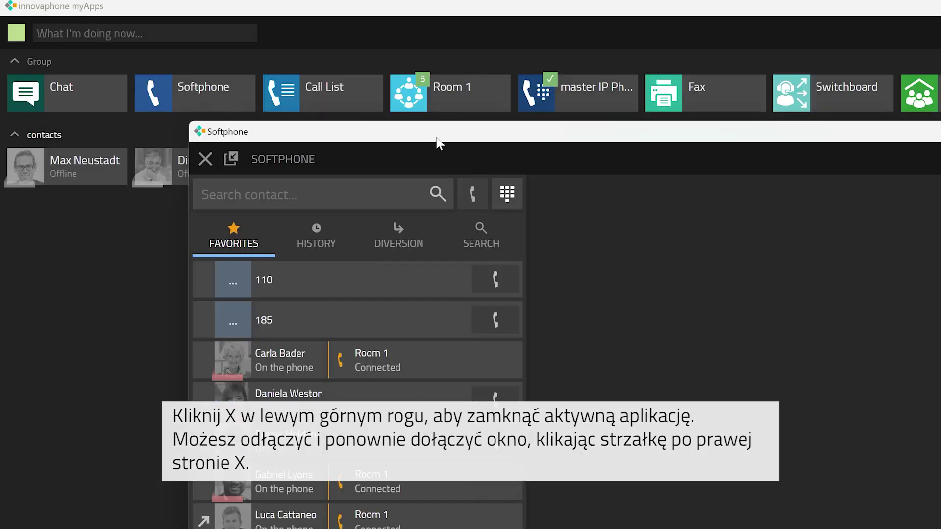
{"action": "left_click_drag", "start_coordinate": [449, 137], "coordinate": [295, 67]}
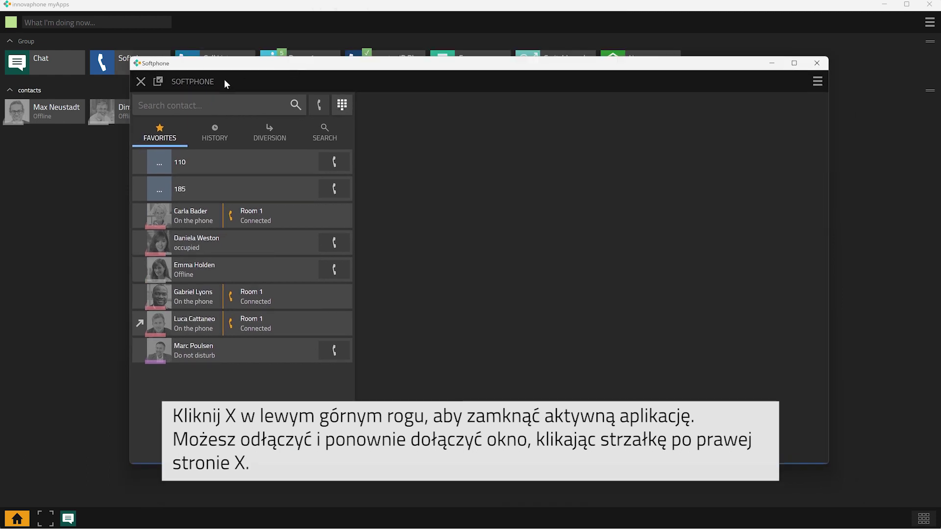
Reattach the detached Softphone window to the main myApps window.
{"action": "left_click", "coordinate": [157, 82]}
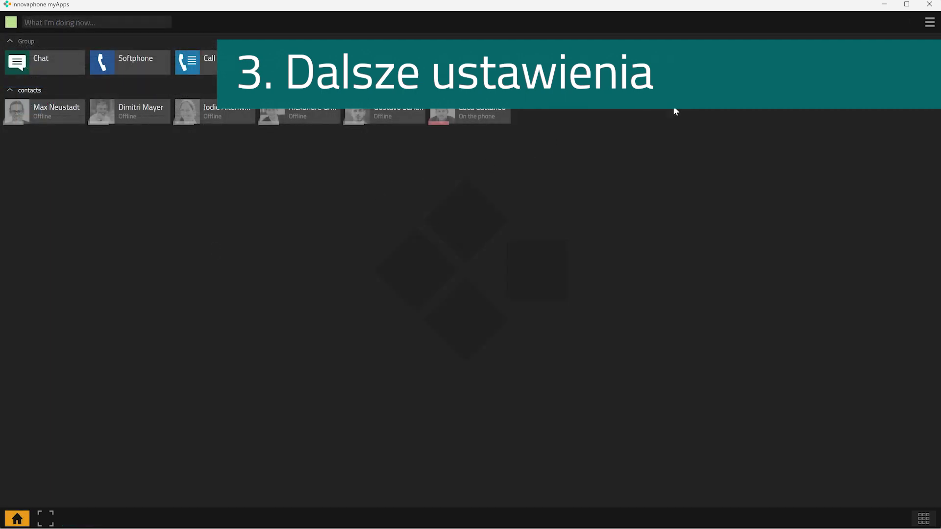
Review the current session and the other logins under Account security, and open the Tutorials from the account menu.
{"action": "left_click", "coordinate": [930, 22]}
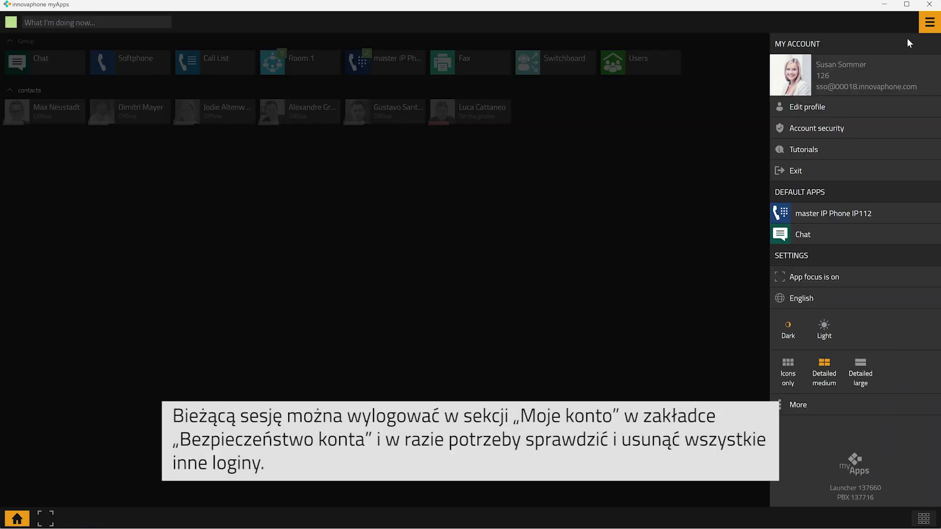
{"action": "left_click", "coordinate": [818, 130]}
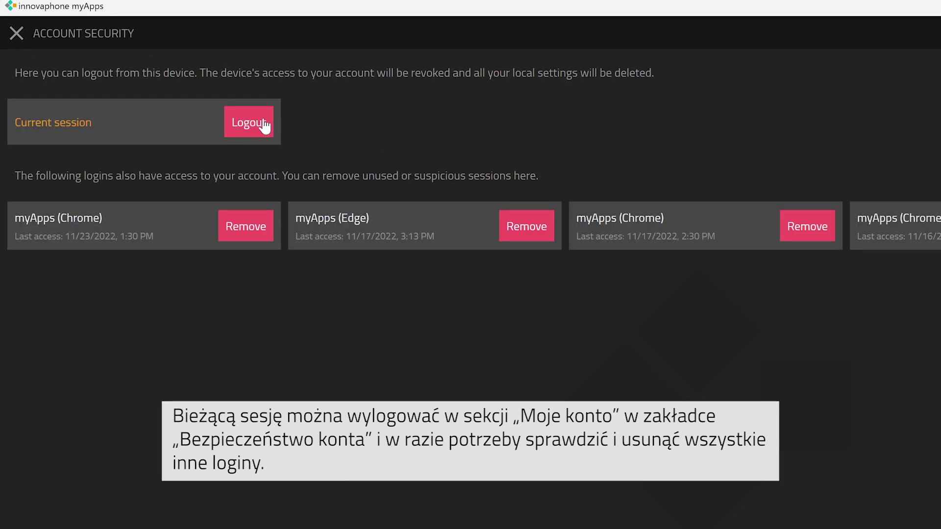
{"action": "left_click", "coordinate": [234, 239]}
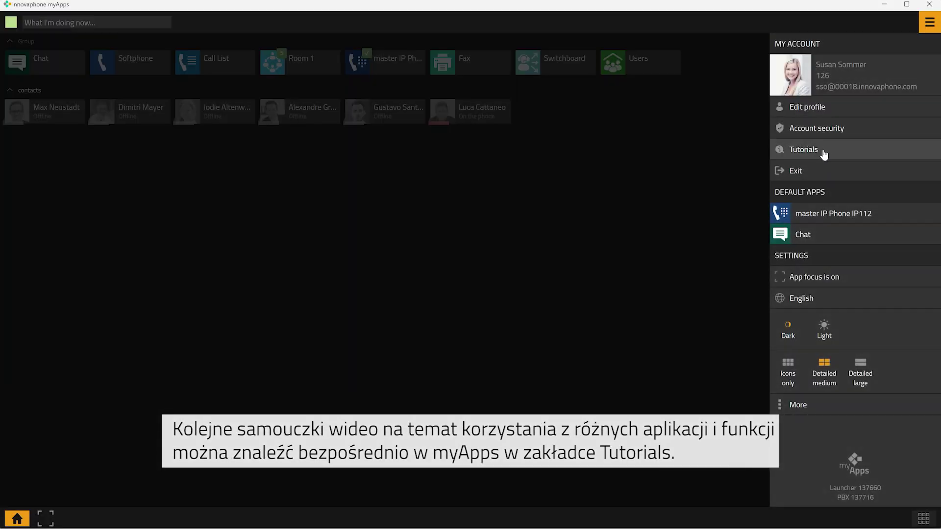
{"action": "left_click", "coordinate": [823, 152]}
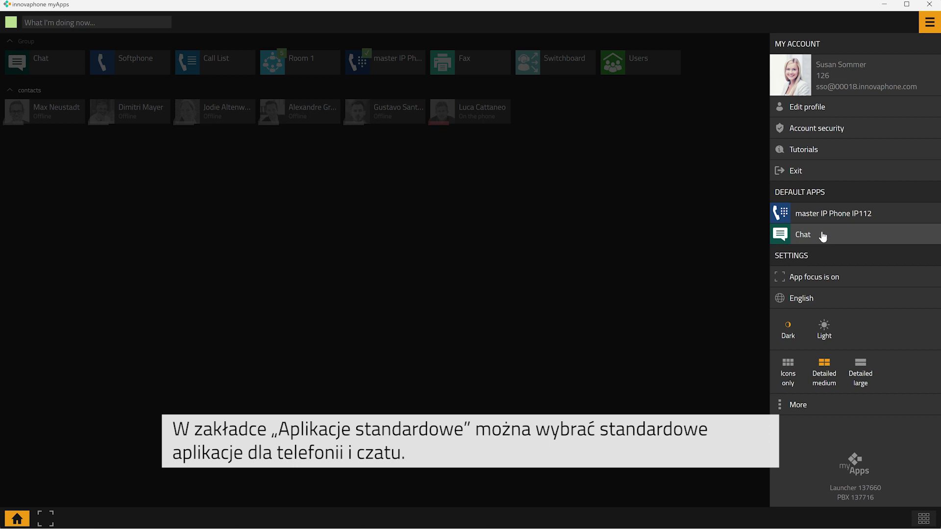
Turn app focus off and back on.
{"action": "left_click", "coordinate": [815, 283]}
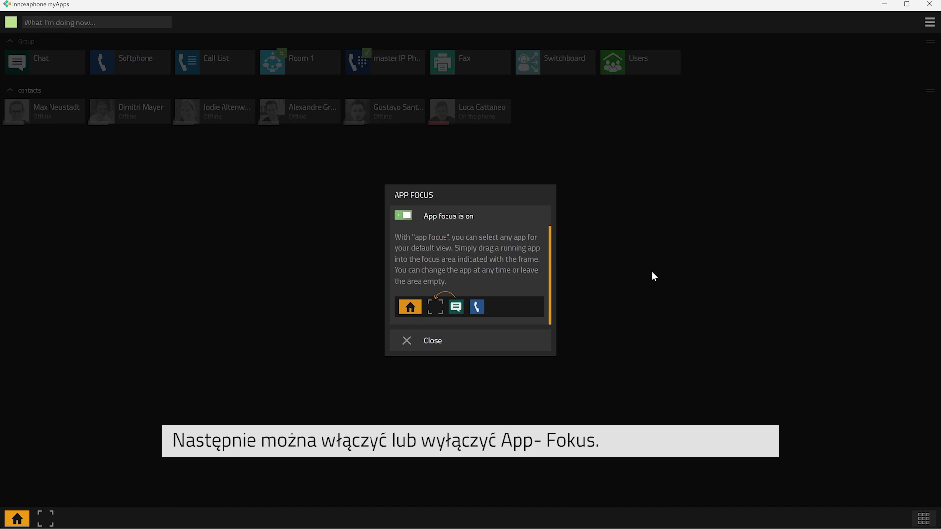
{"action": "left_click", "coordinate": [403, 217]}
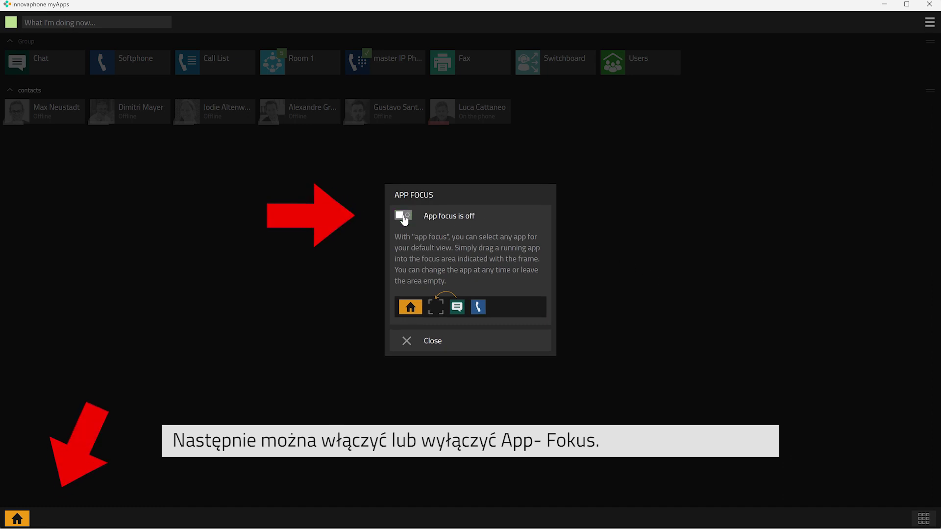
{"action": "left_click", "coordinate": [403, 216]}
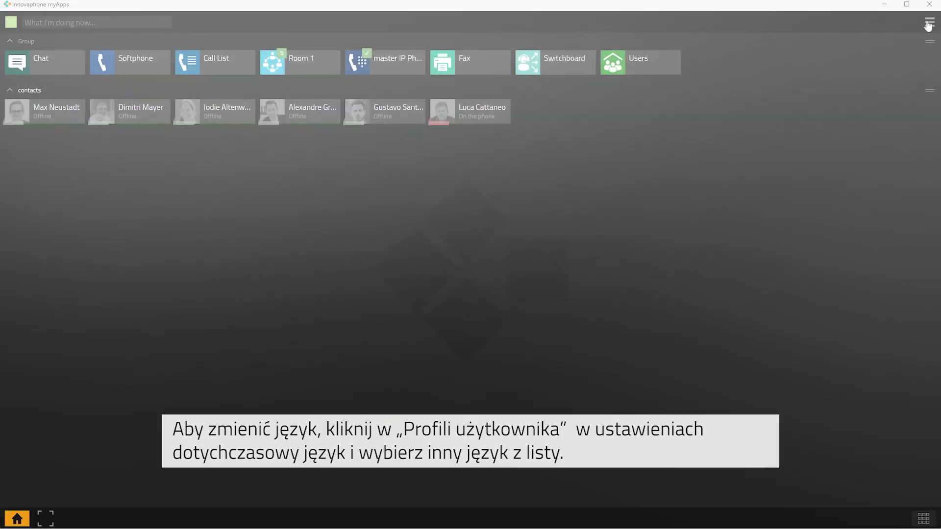
Open the interface language selection, and try the Light theme before going back to Dark.
{"action": "left_click", "coordinate": [927, 24]}
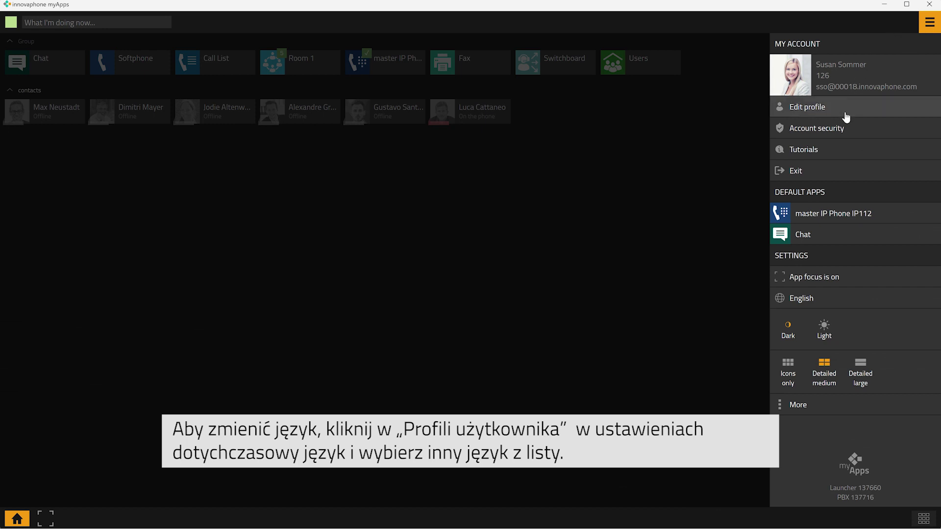
{"action": "left_click", "coordinate": [827, 298]}
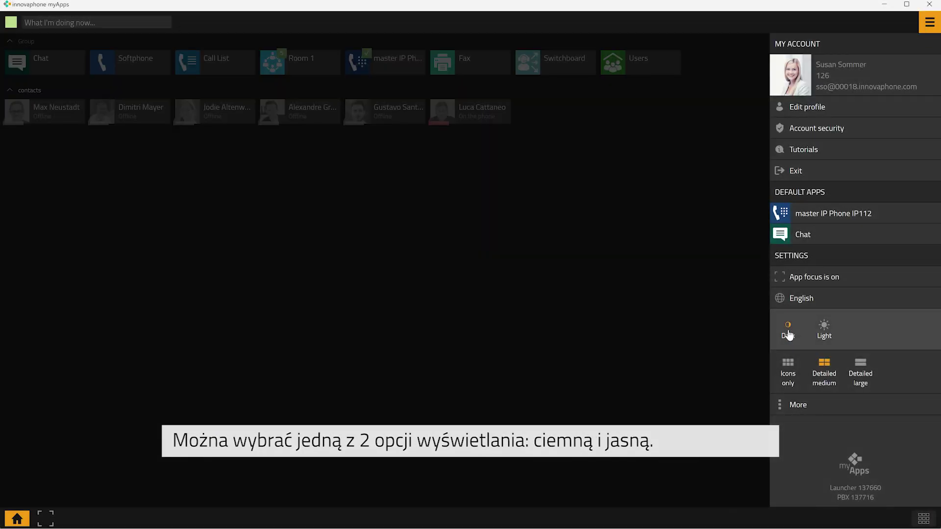
{"action": "left_click", "coordinate": [824, 329]}
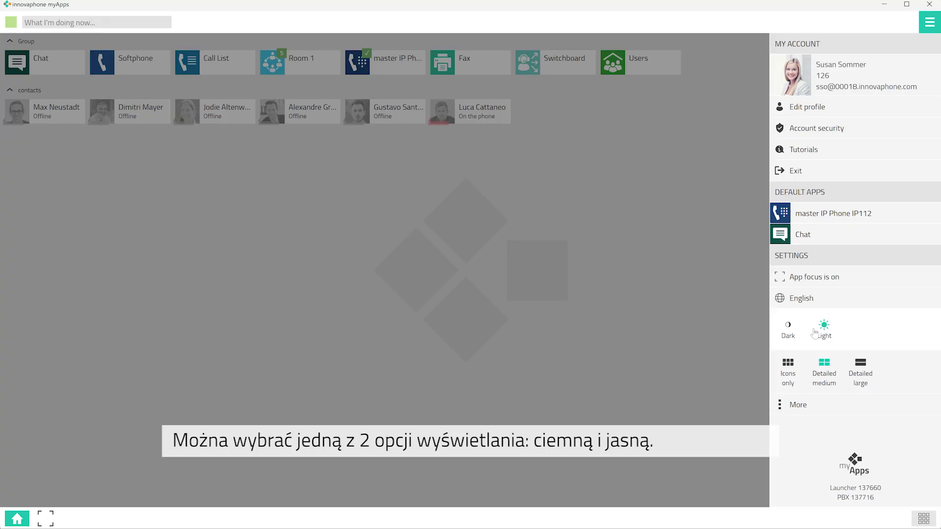
{"action": "left_click", "coordinate": [787, 329]}
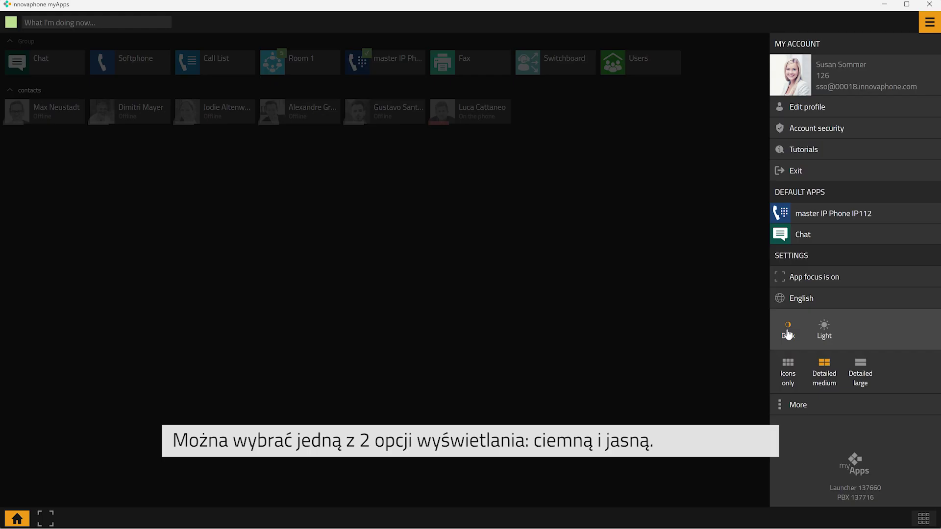
Try the Icons only, Detailed medium and Detailed large home screen layouts and go back to Detailed medium.
{"action": "left_click", "coordinate": [788, 367]}
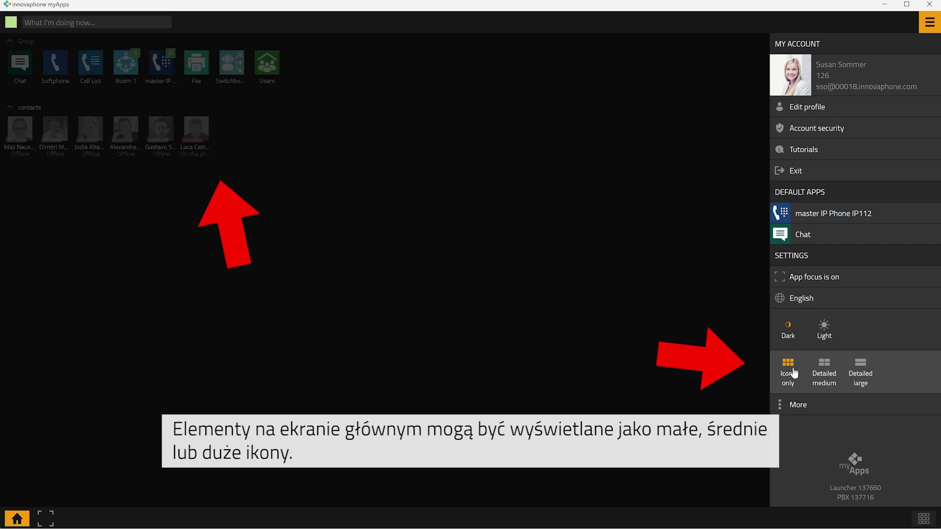
{"action": "left_click", "coordinate": [825, 374]}
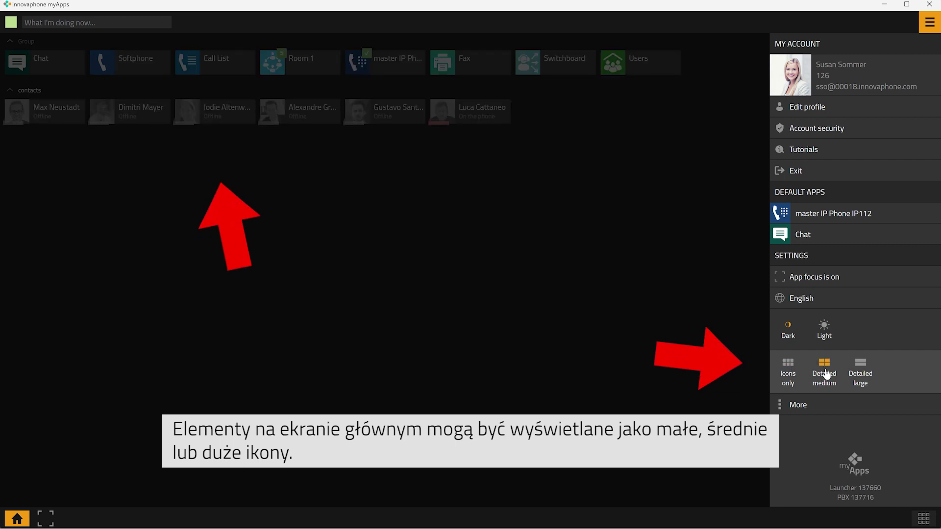
{"action": "left_click", "coordinate": [860, 373]}
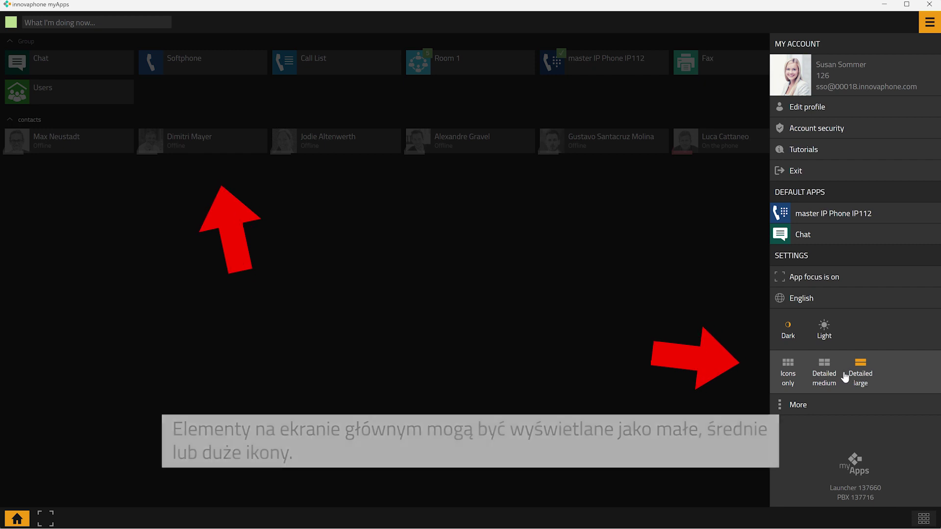
{"action": "left_click", "coordinate": [824, 369]}
Open the additional settings and turn Start myApps at login off and back on.
{"action": "left_click", "coordinate": [798, 405]}
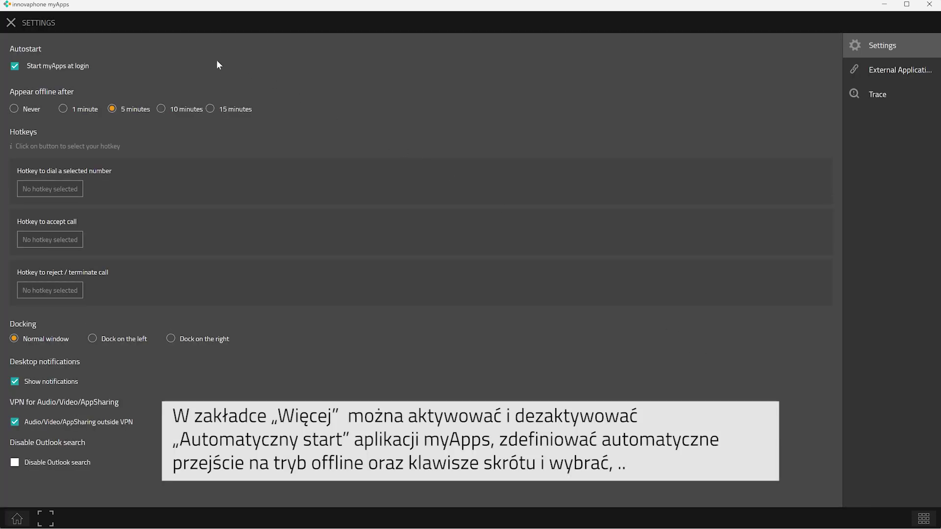
{"action": "left_click", "coordinate": [22, 103]}
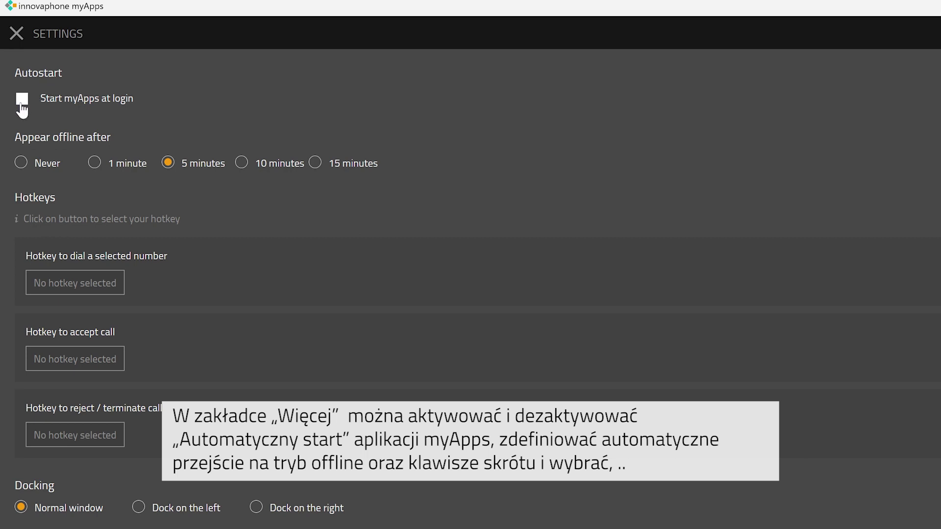
{"action": "left_click", "coordinate": [22, 105]}
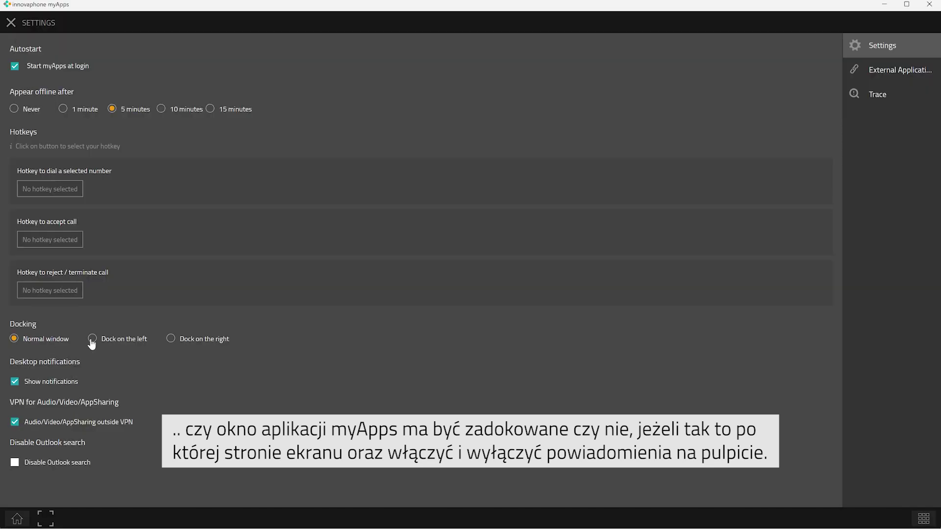
Dock the myApps window on the left, switch it to the right, and restore it to Normal window.
{"action": "left_click", "coordinate": [92, 339]}
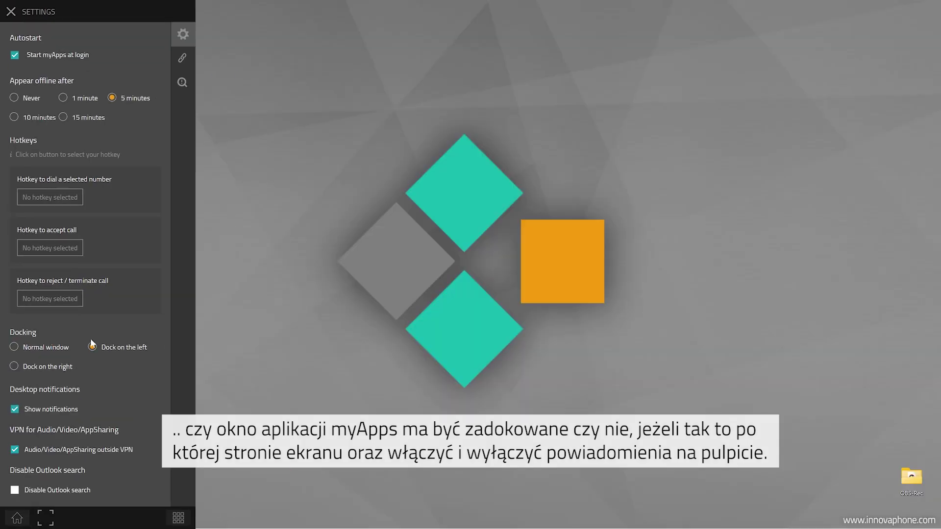
{"action": "left_click", "coordinate": [16, 368]}
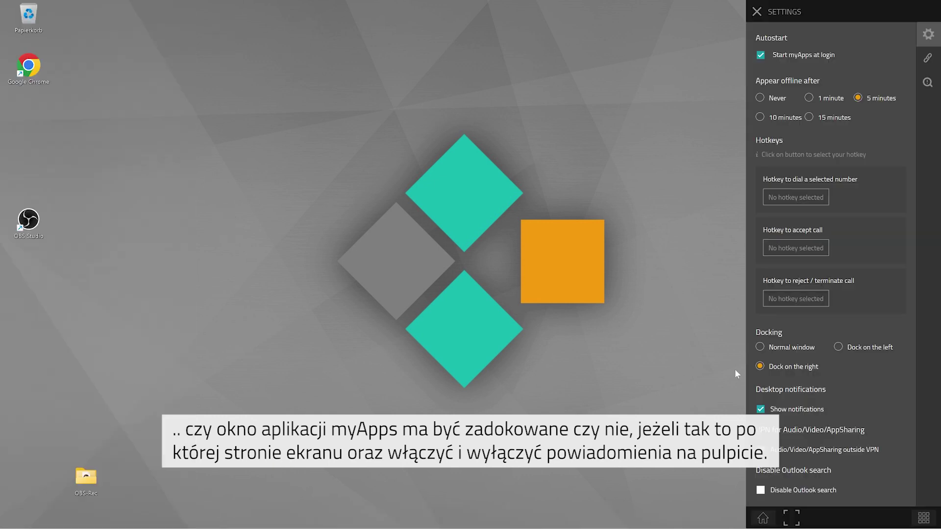
{"action": "left_click", "coordinate": [760, 347]}
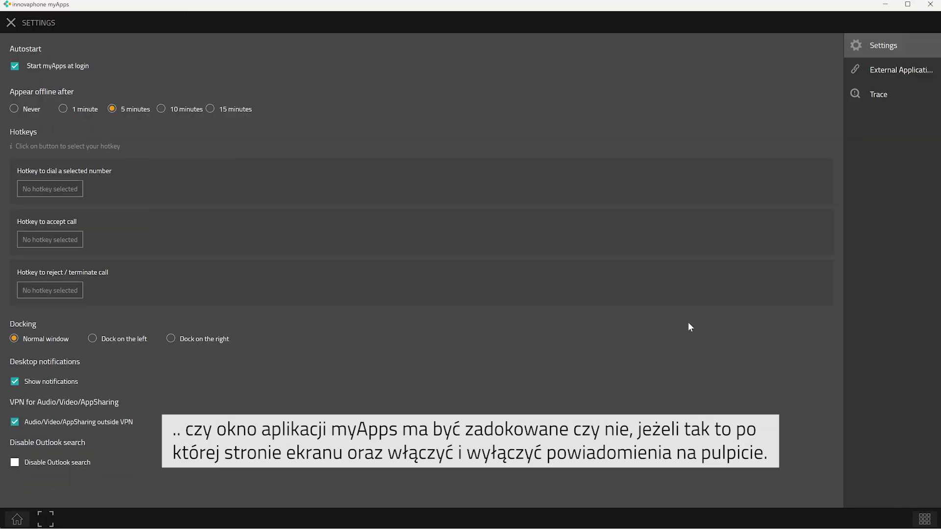
Turn desktop notifications off and back on, and return to the home screen.
{"action": "left_click", "coordinate": [16, 384]}
{"action": "left_click", "coordinate": [16, 387]}
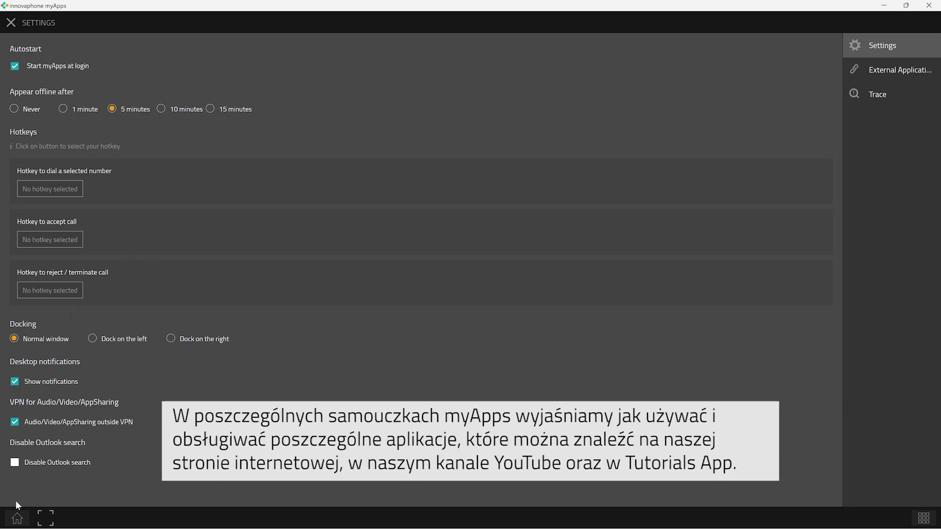
{"action": "left_click", "coordinate": [16, 518]}
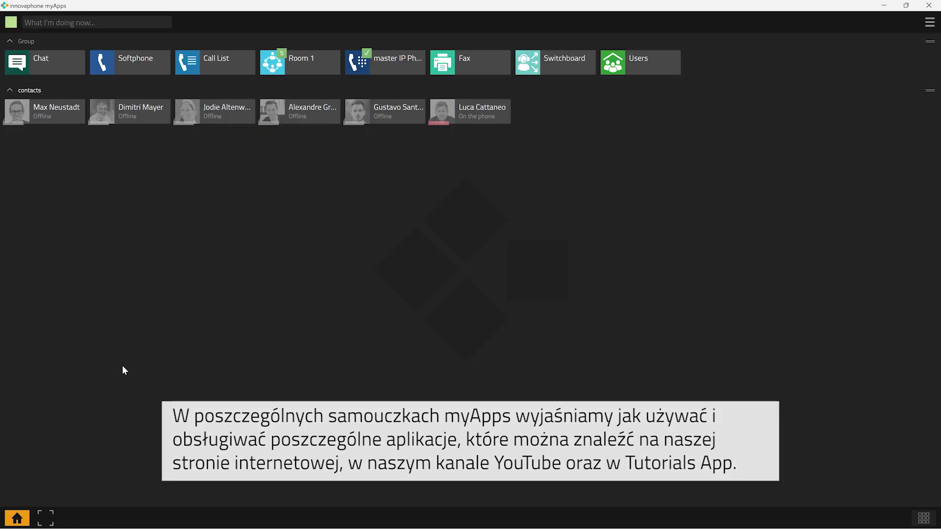